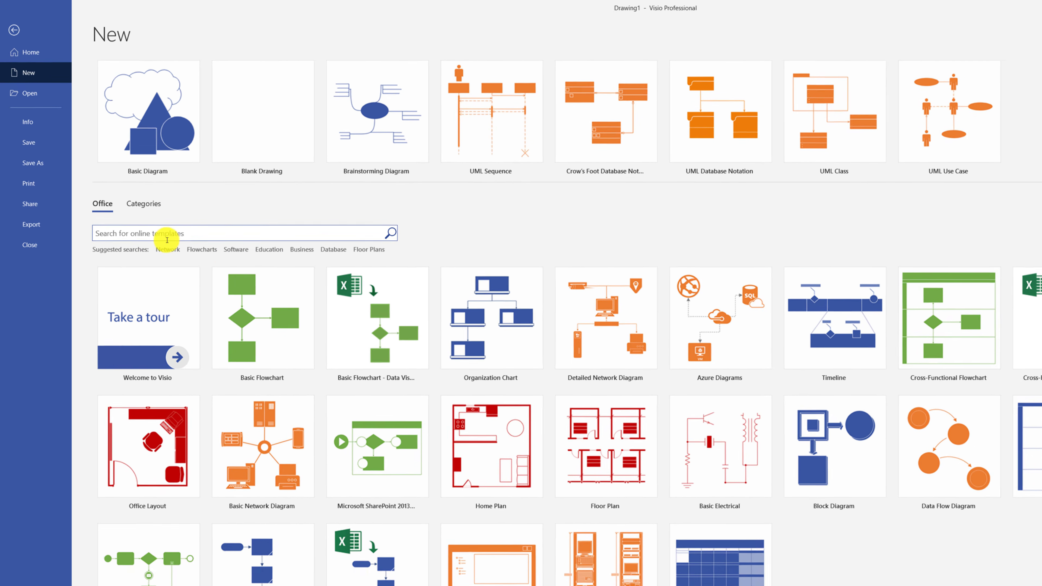
- Search the online templates for "uml"
click(167, 233)
text(uml)
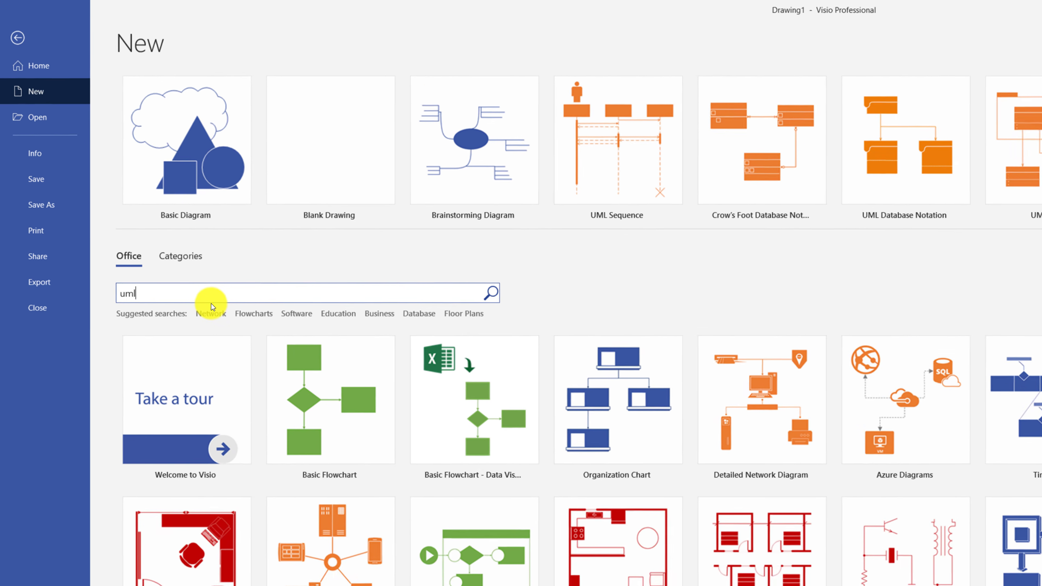
key(Return)
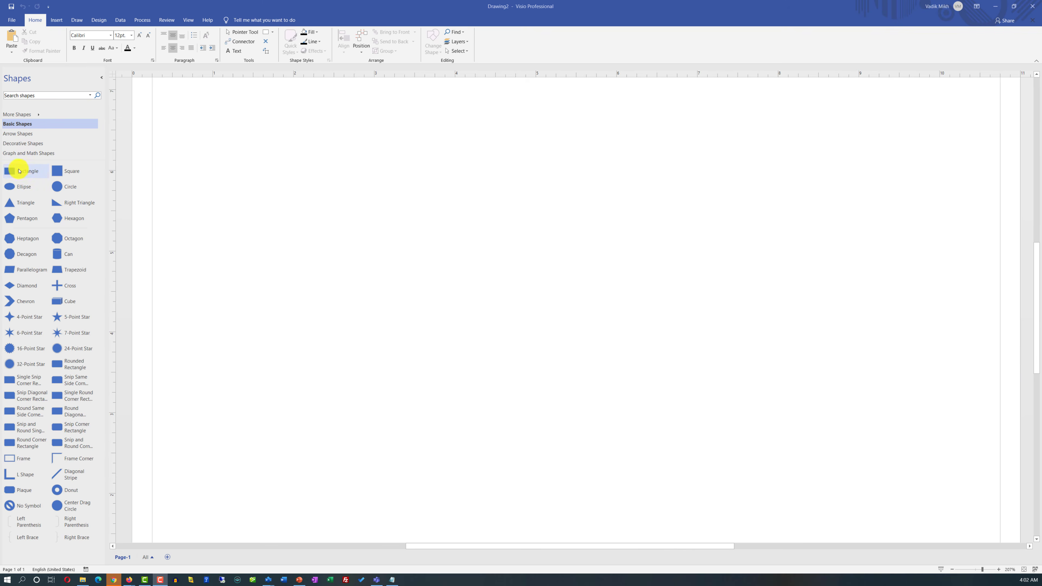
- Place a rectangle from Basic Shapes in the upper-left part of the blank page and label it "Supplier"
drag(19, 170, 357, 243)
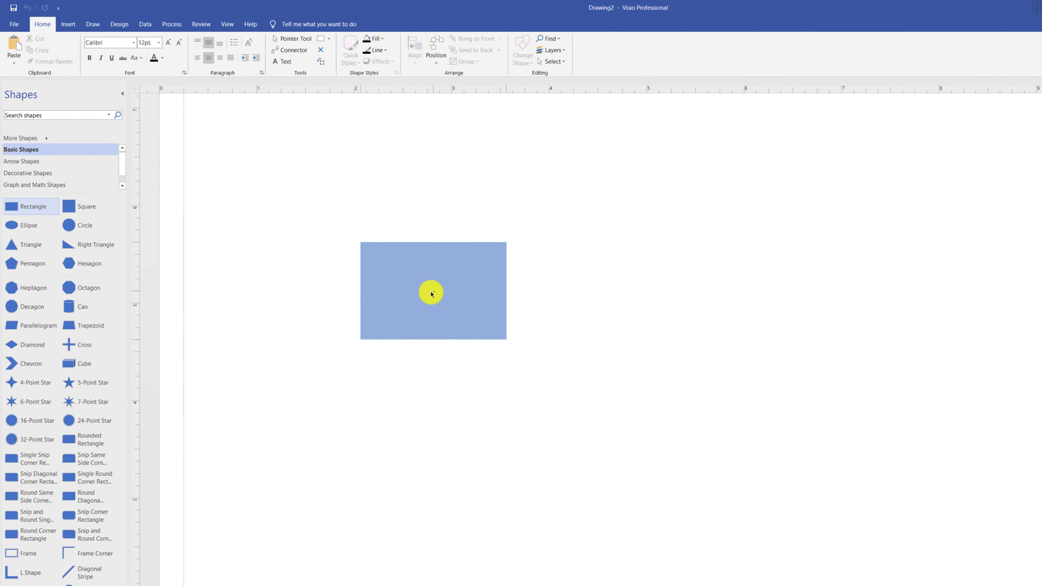
drag(431, 293, 432, 294)
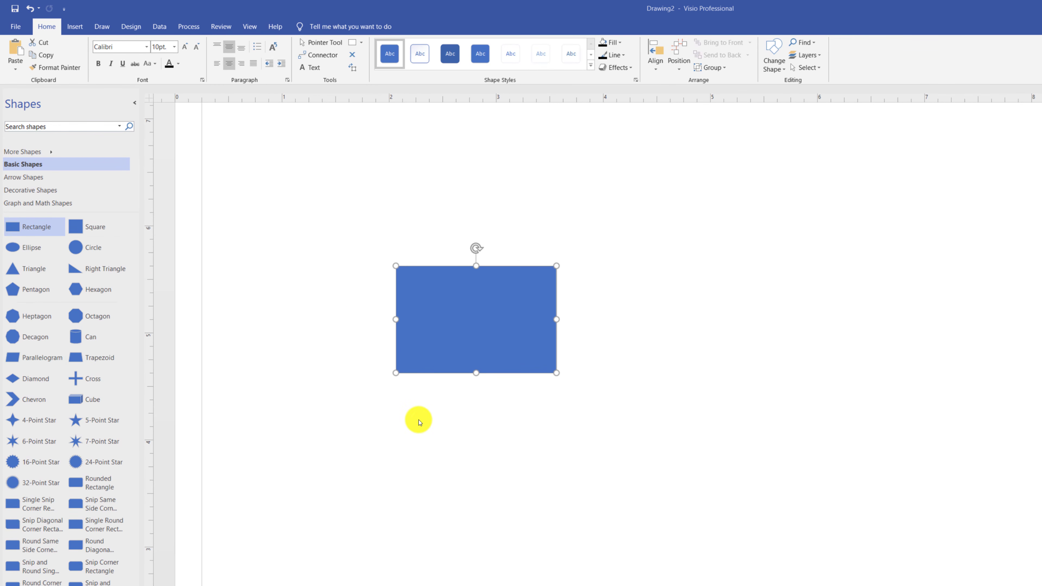
double_click(475, 329)
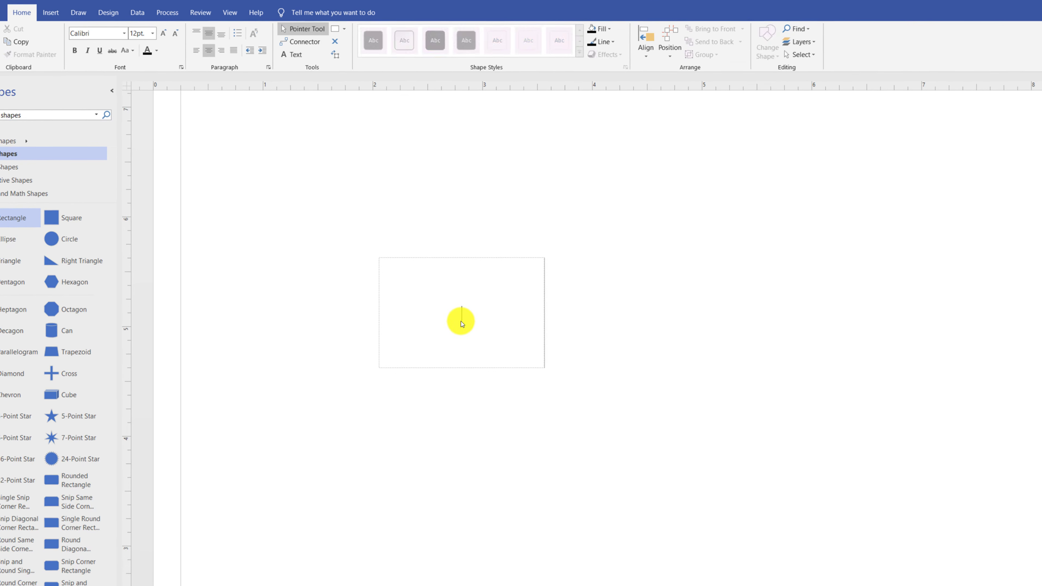
text(Supplier)
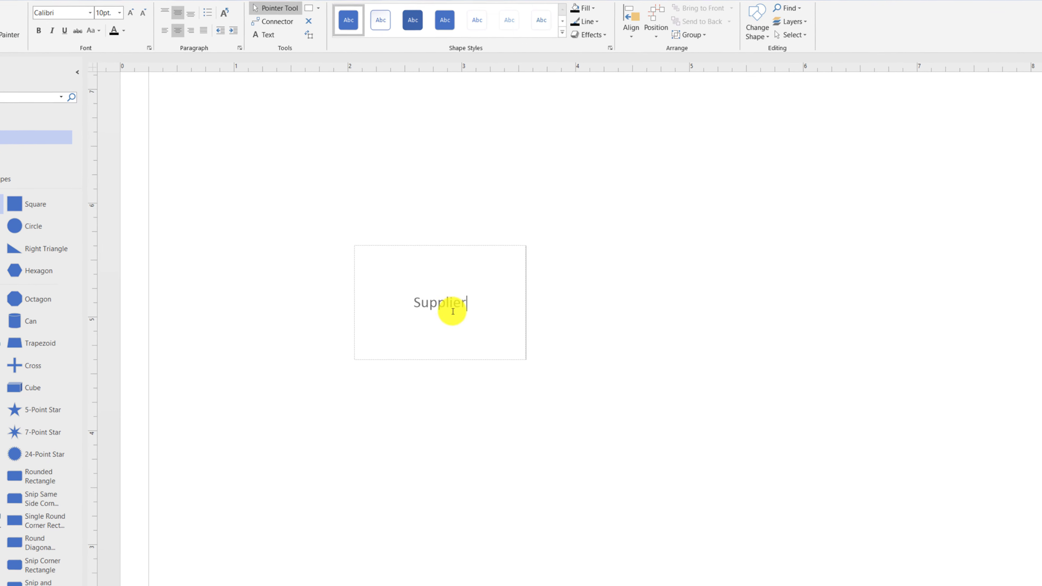
click(437, 414)
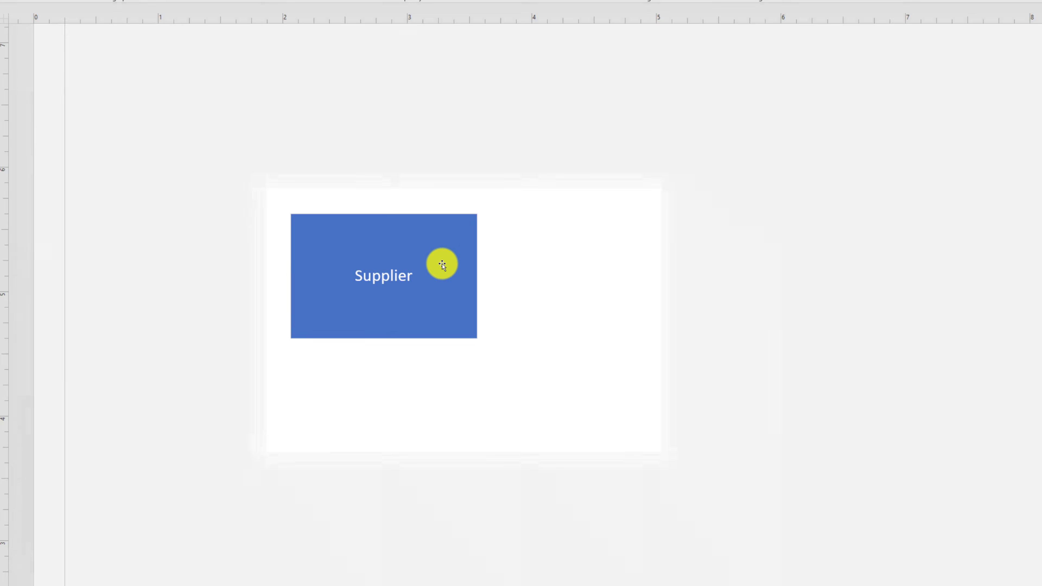
- Set the Supplier rectangle's text size to 12 pt and open the full set of shape styles
right_click(442, 265)
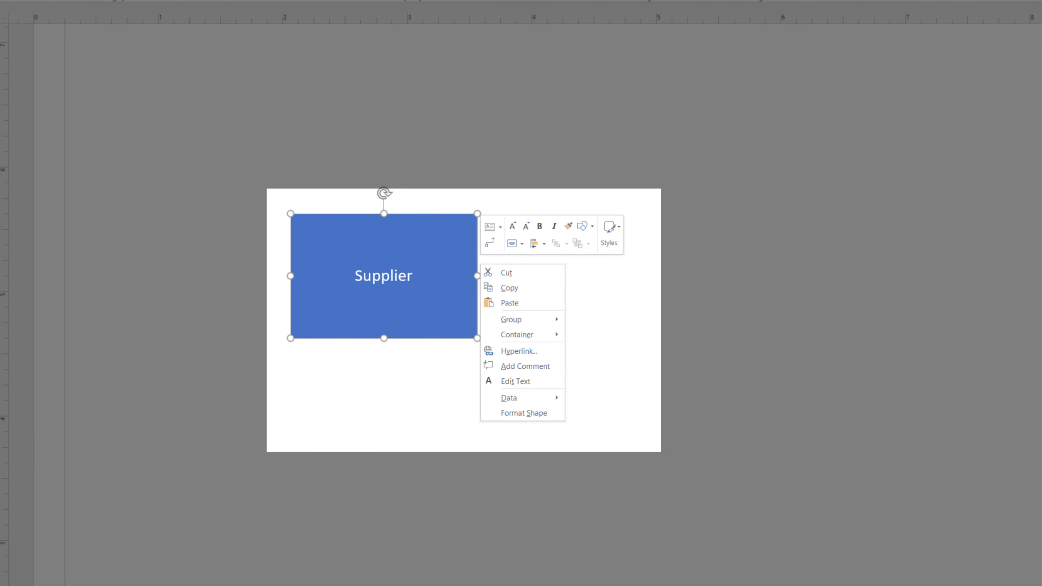
click(149, 72)
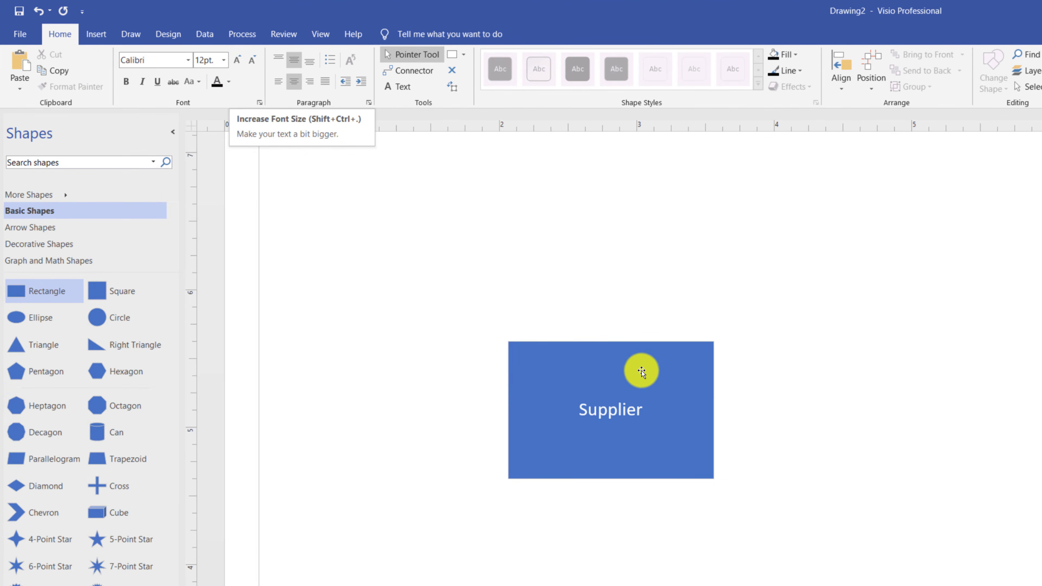
click(641, 371)
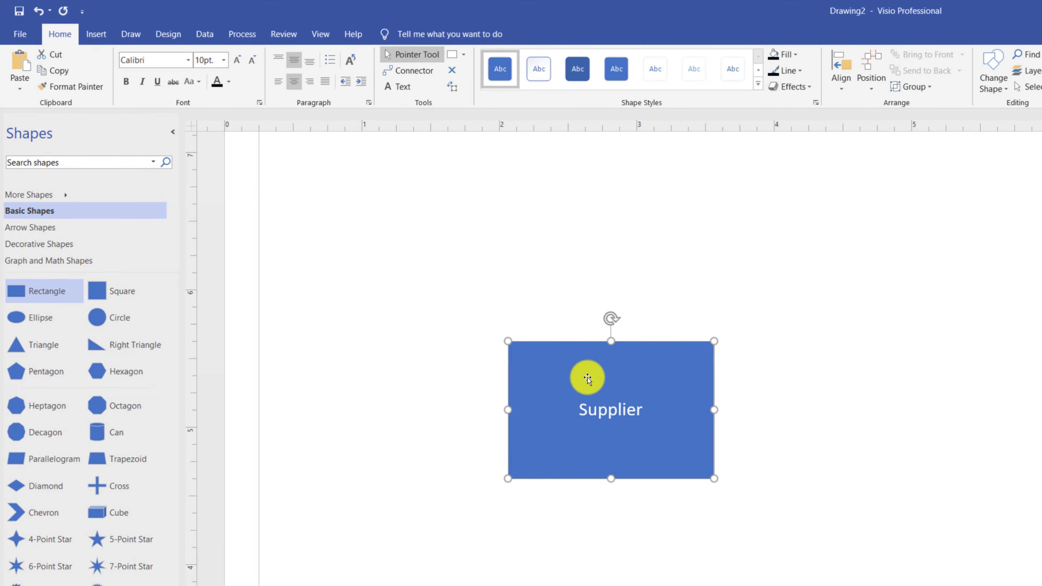
click(236, 61)
click(237, 61)
click(252, 60)
click(252, 61)
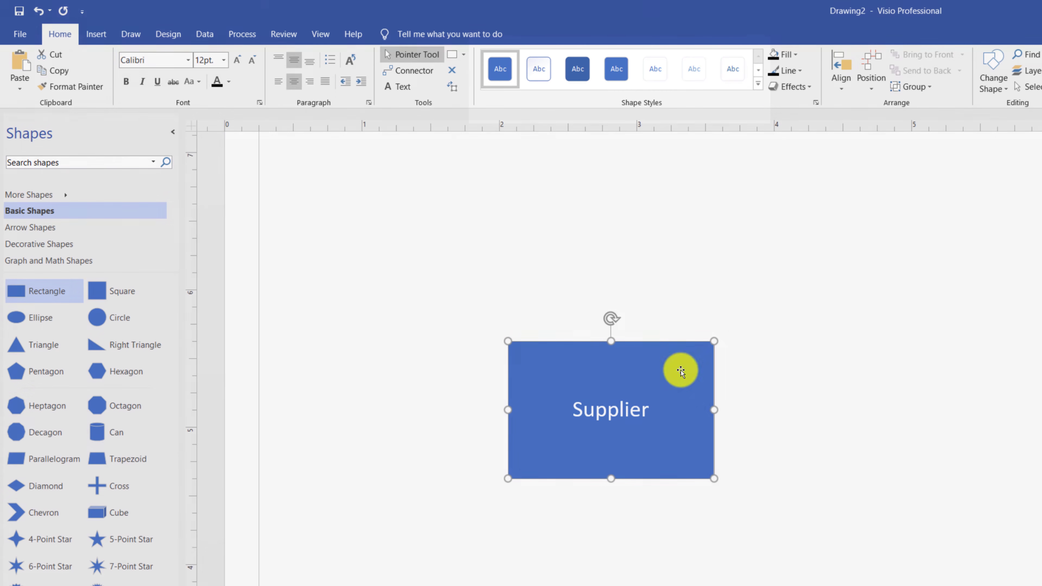
click(759, 86)
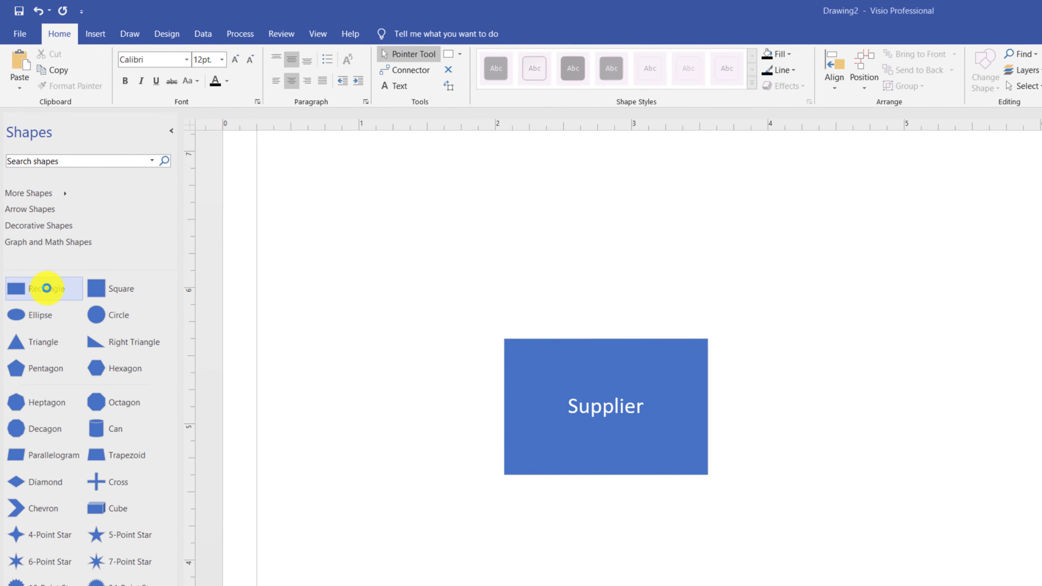
- Place a second rectangle to the right of Supplier, aligned with it, and label it "Procurement Department"
drag(46, 288, 916, 412)
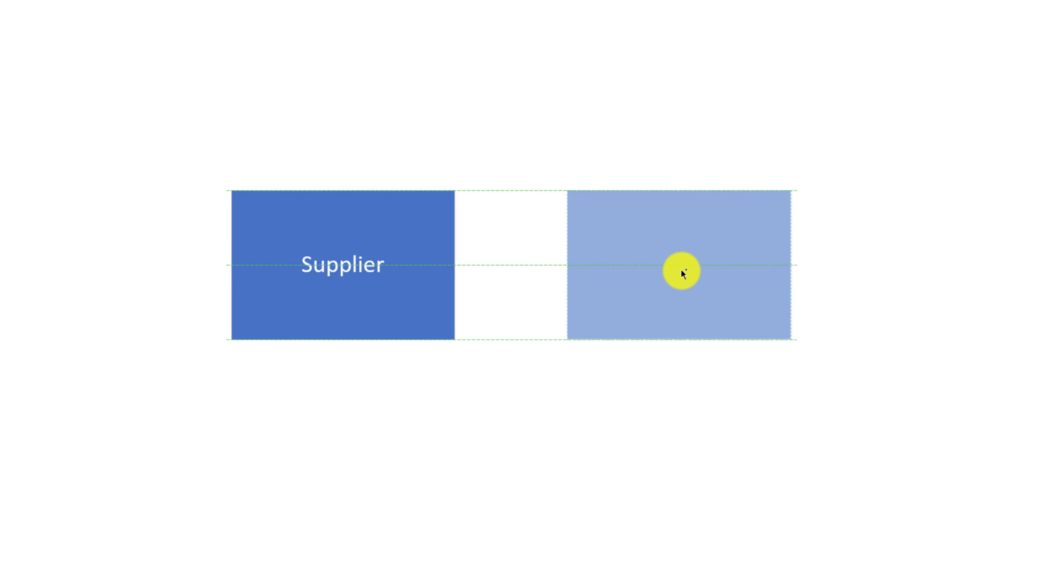
drag(681, 270, 681, 270)
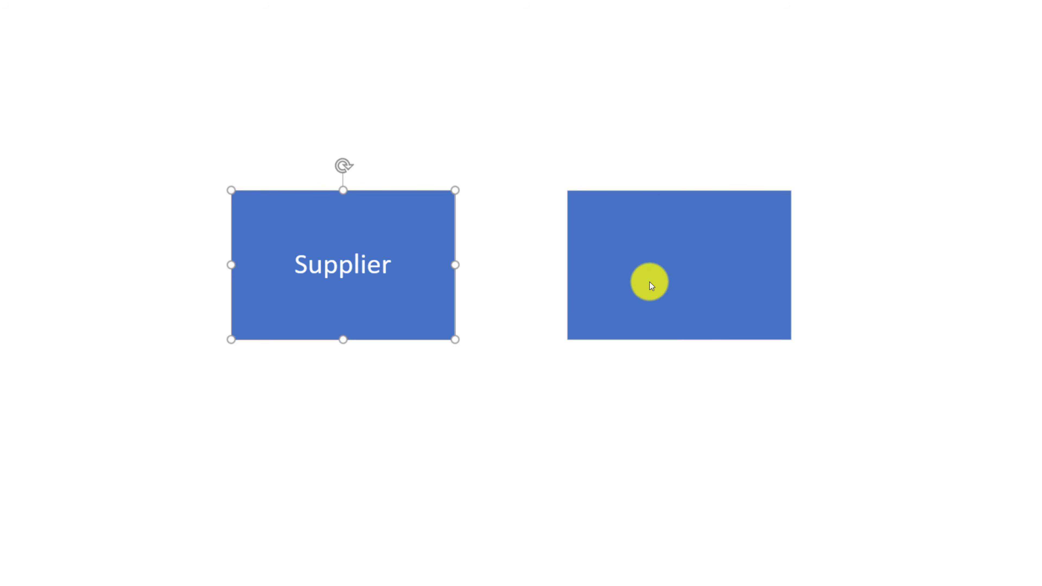
click(675, 265)
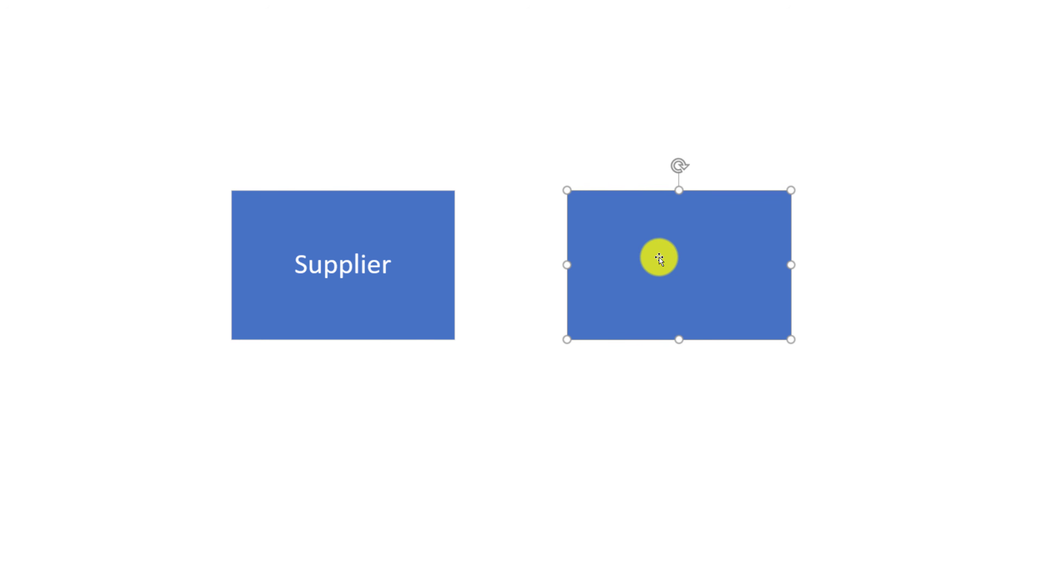
text(Procurement Department)
click(673, 401)
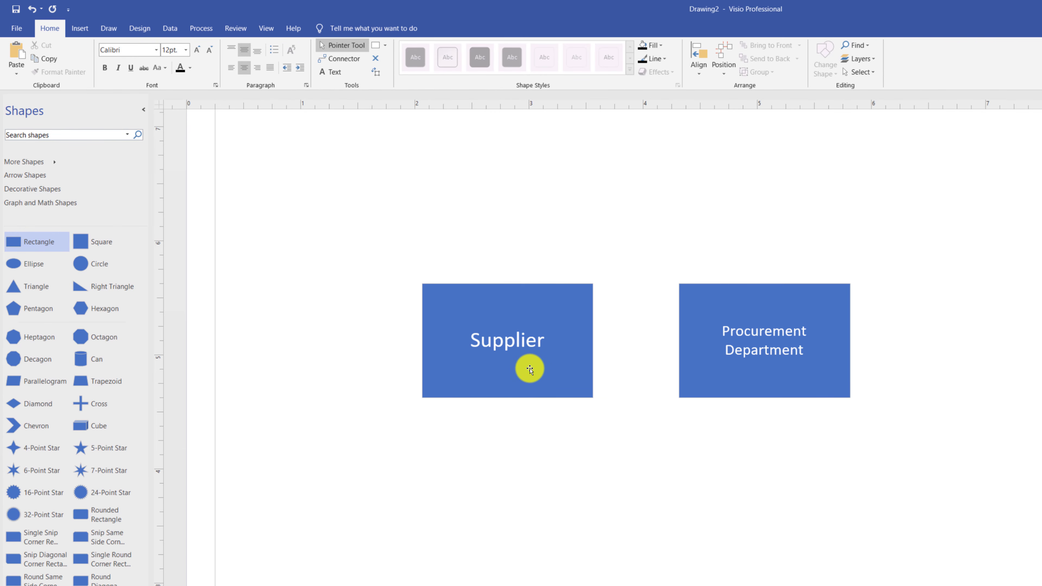
- Copy the Supplier rectangle's formatting to the Procurement Department rectangle with Format Painter
click(533, 366)
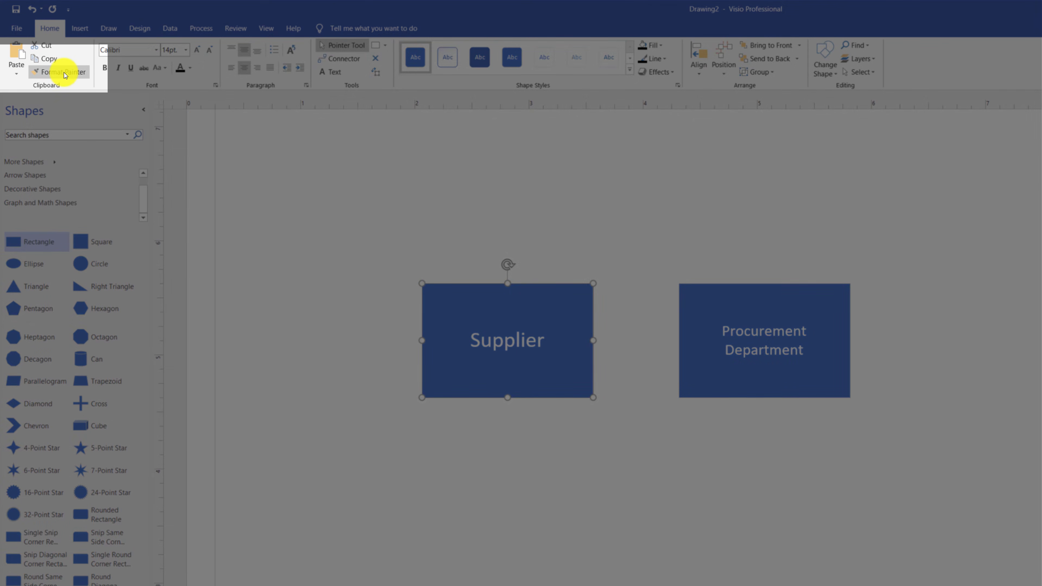
click(61, 72)
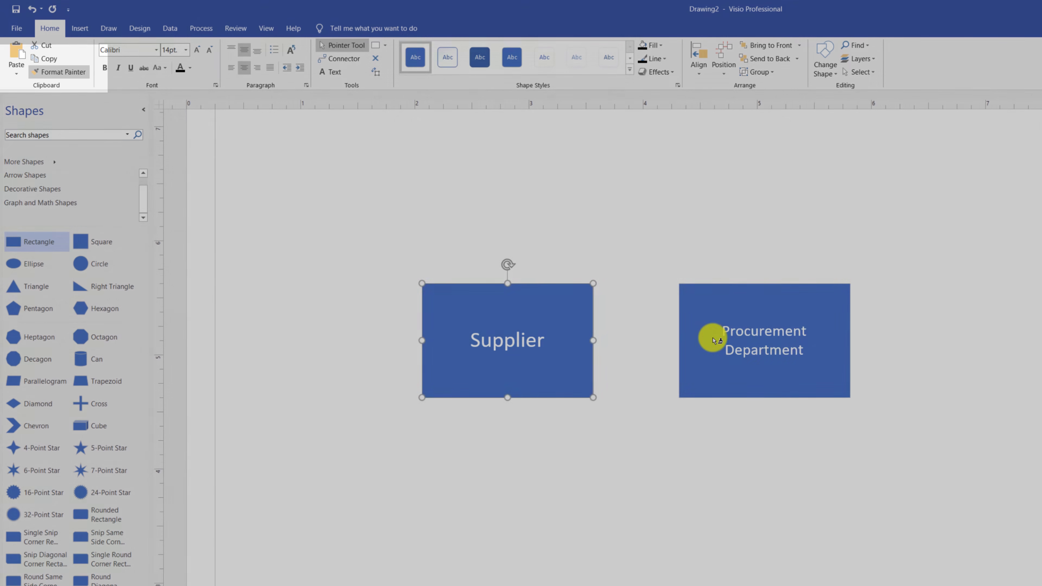
click(714, 339)
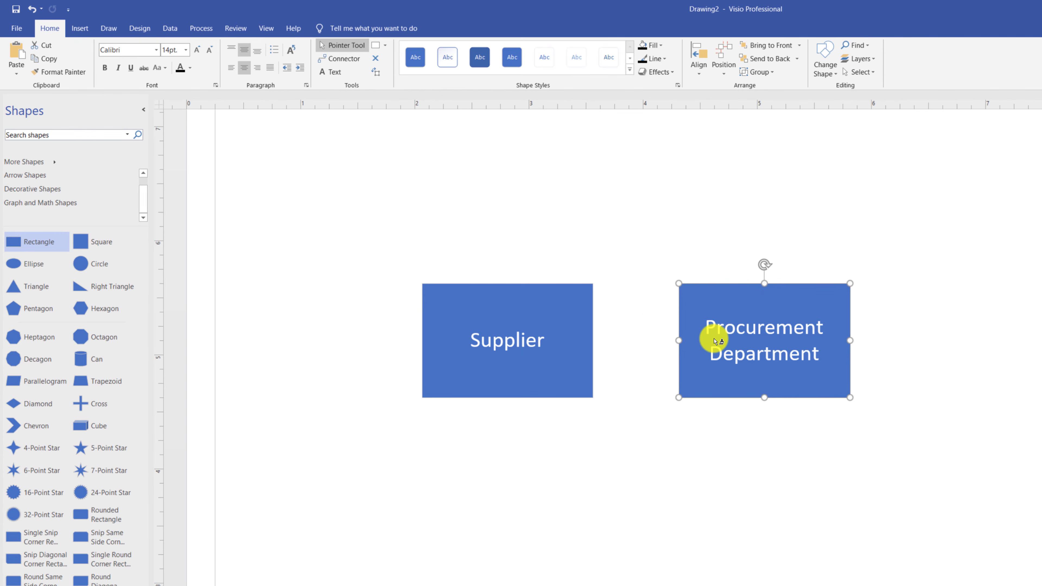
click(432, 467)
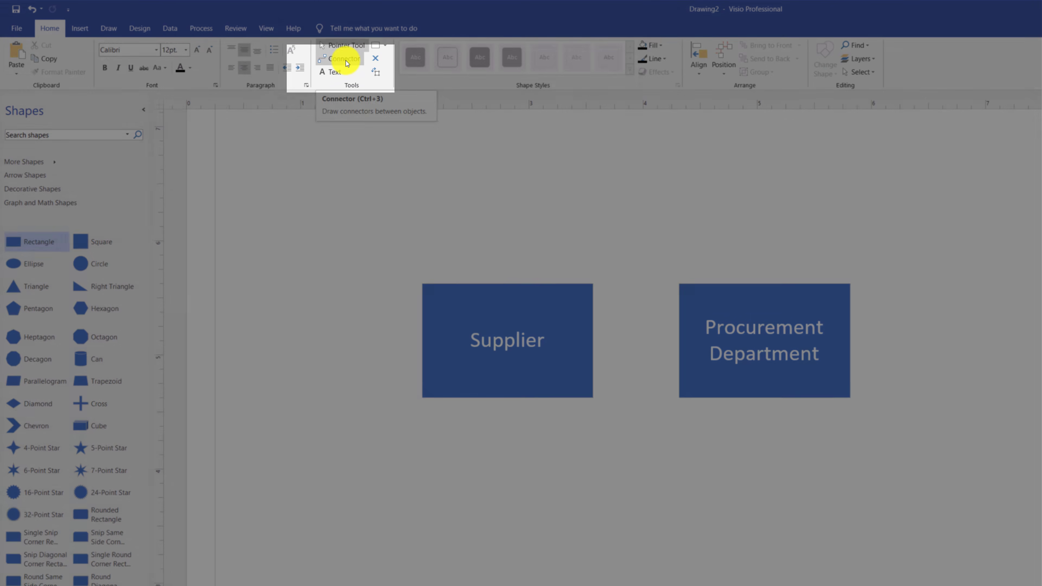
- Draw an arrow connector from Supplier's right side to Procurement Department's left side and give it a dashed line style
click(346, 60)
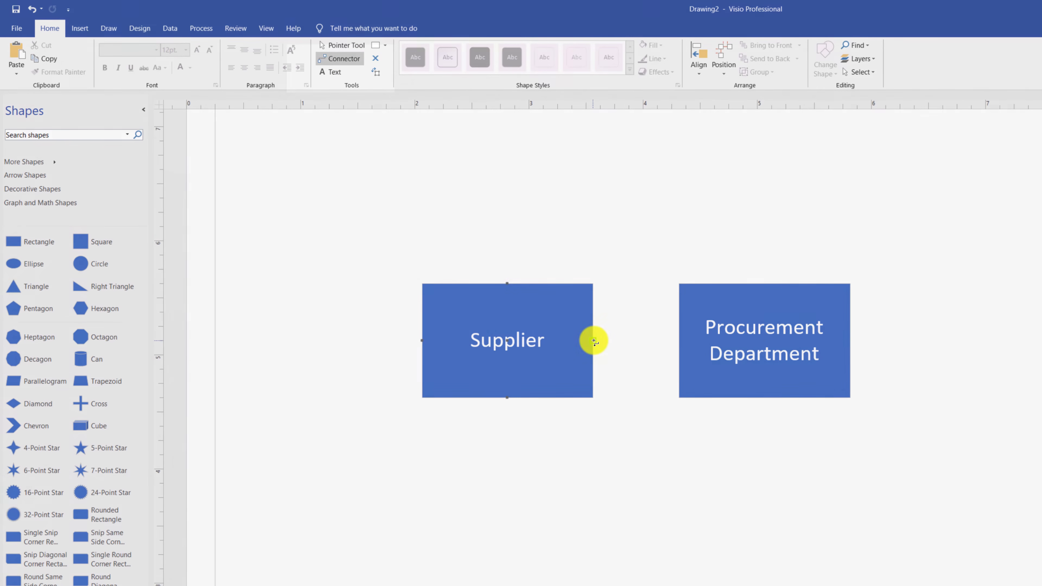
drag(594, 340, 679, 341)
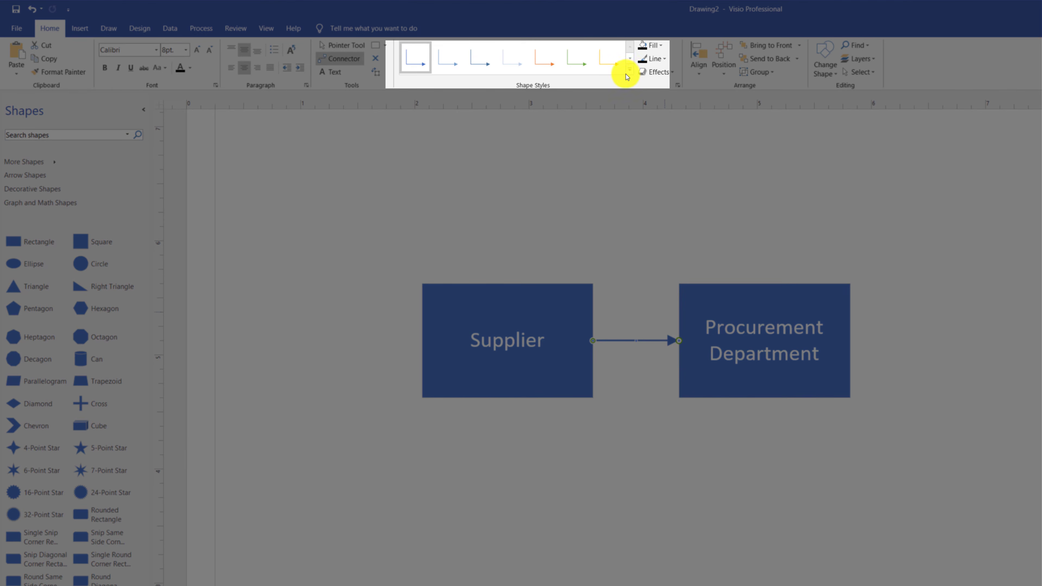
click(627, 77)
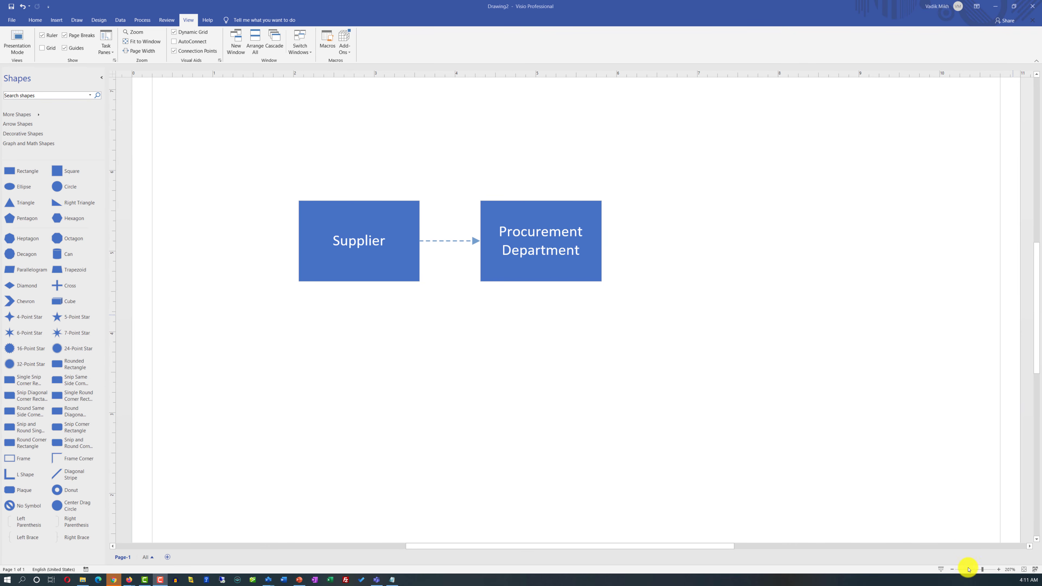
- Zoom the drawing out to view the whole page, and back in on the two rectangles
click(952, 571)
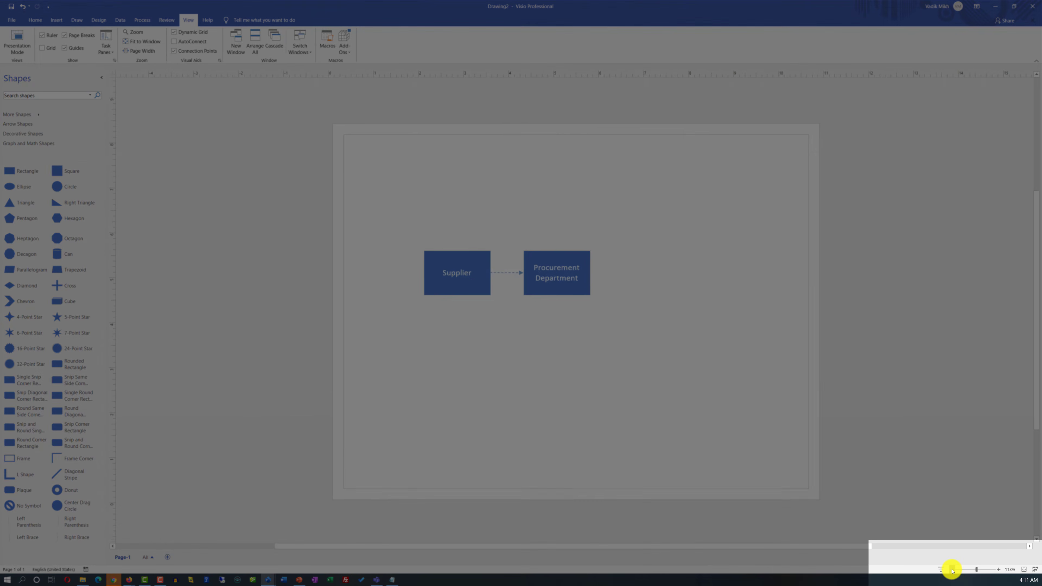
click(952, 570)
click(952, 571)
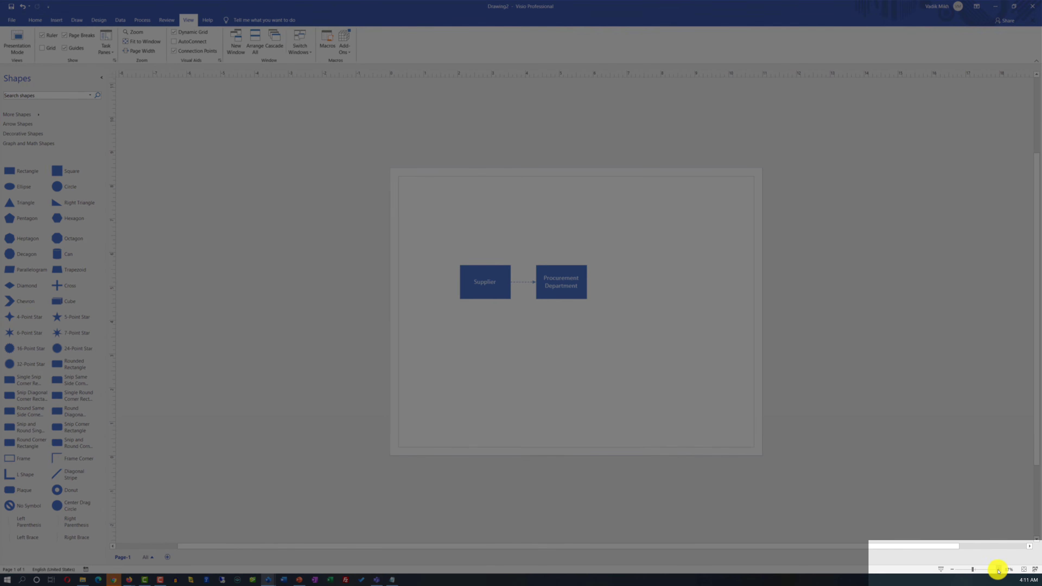
click(999, 570)
click(999, 570)
click(999, 570)
click(999, 570)
click(999, 569)
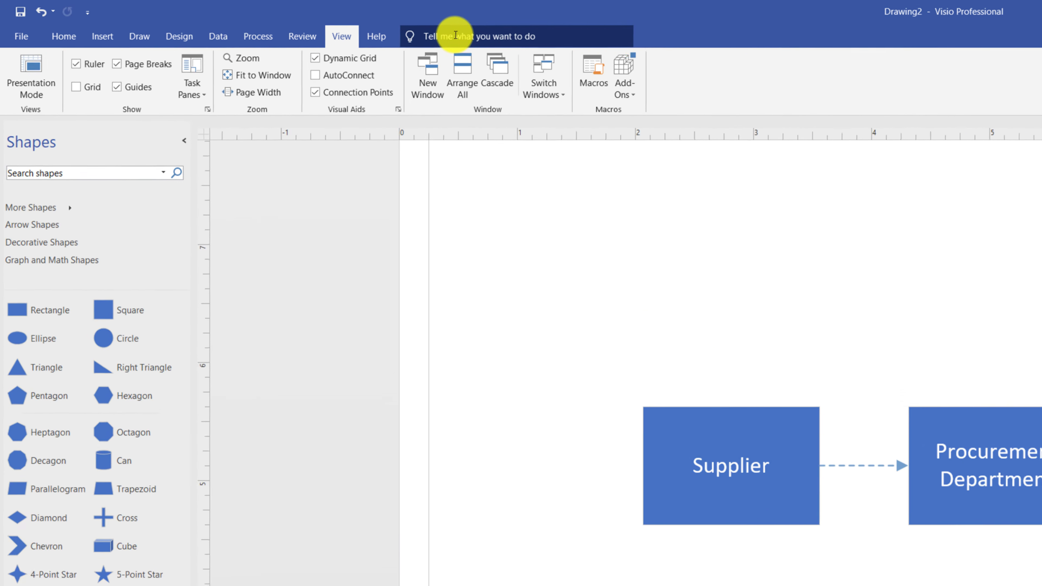
- Search the available commands for "zoom" and look over the suggested actions
click(518, 38)
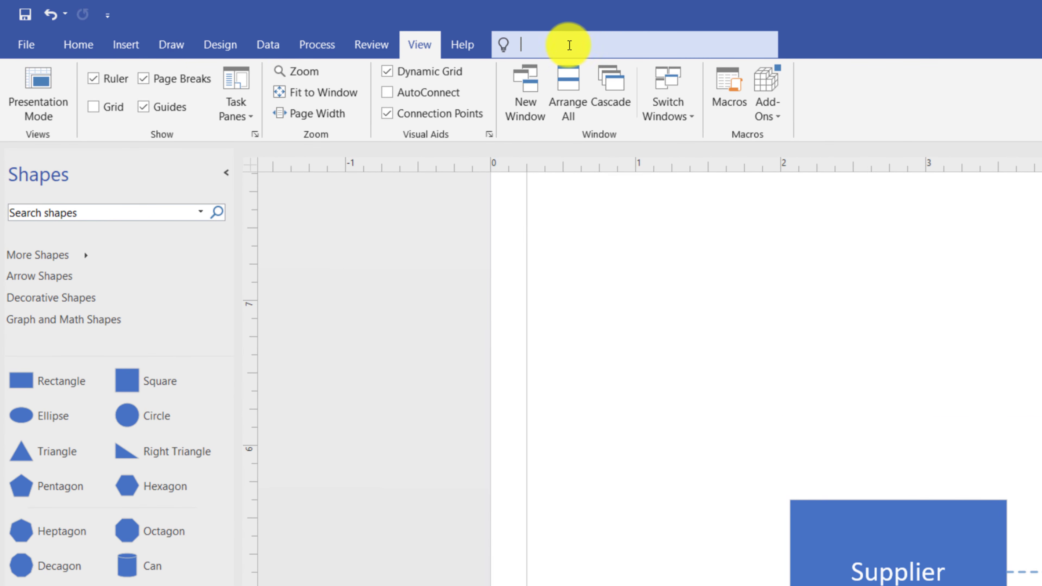
text(zoom)
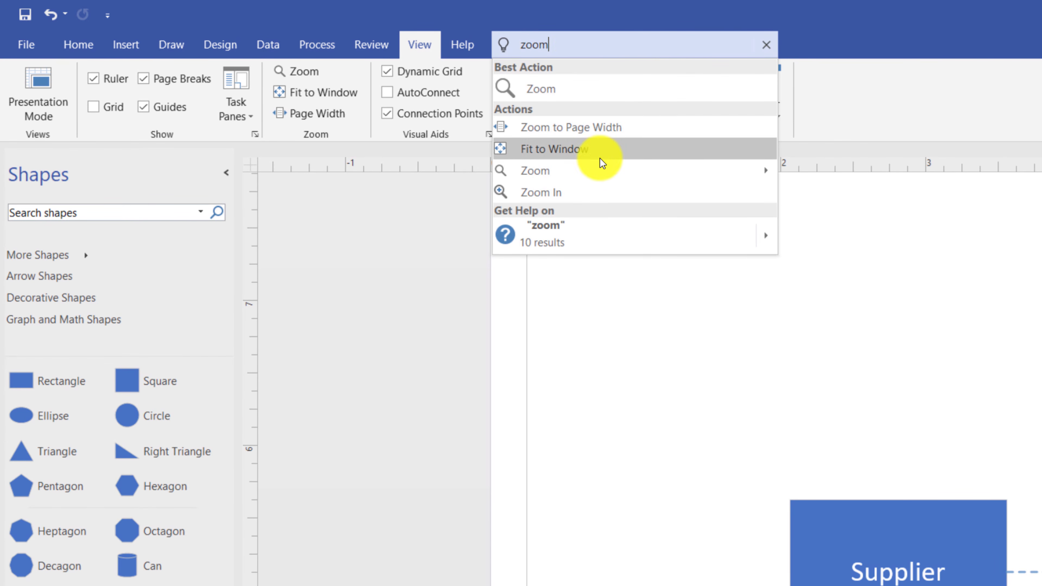
mouse_move(600, 172)
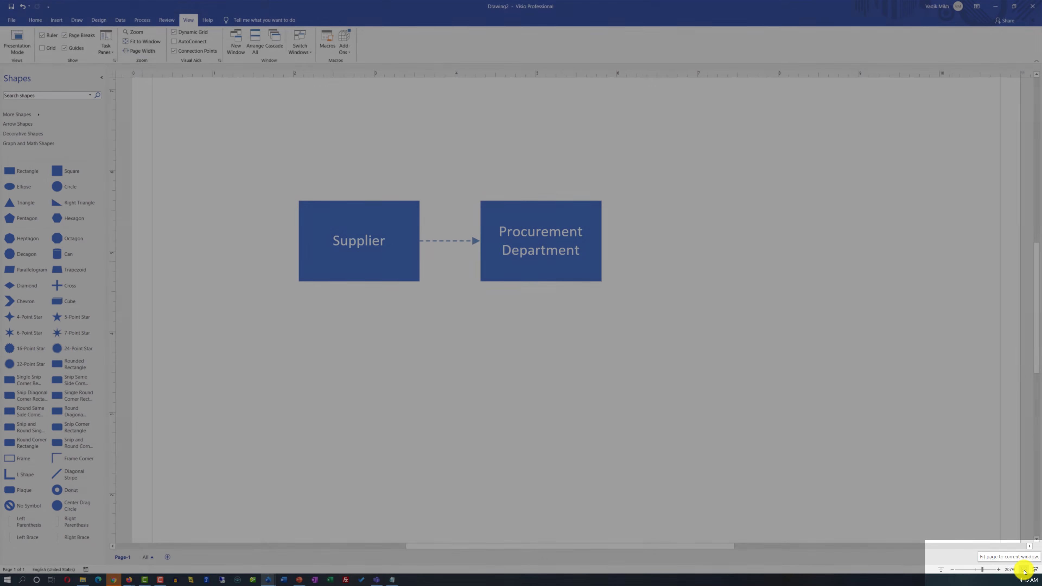
- Fit the page to the current window and view the diagram in presentation mode
click(1025, 572)
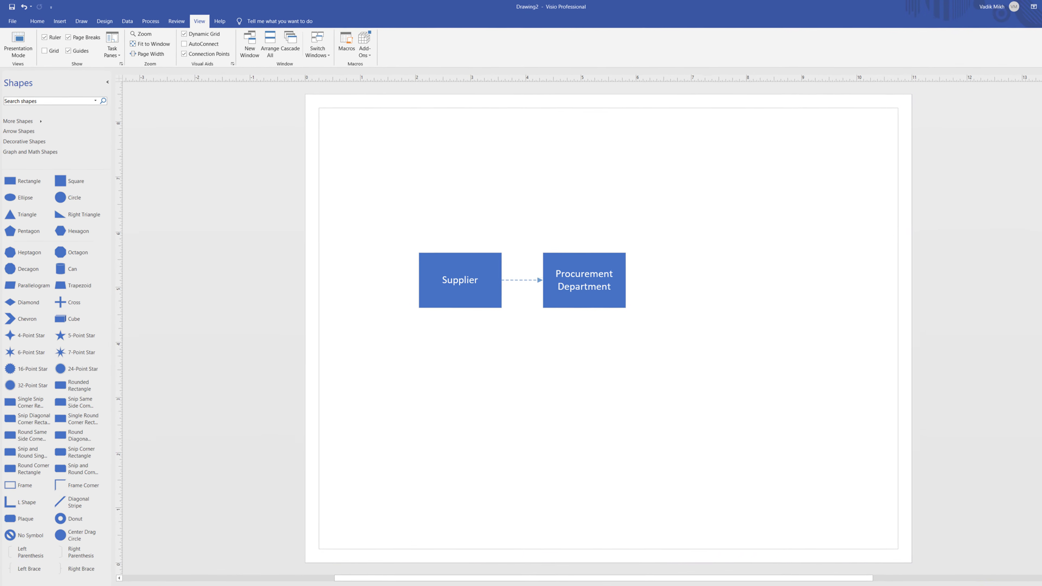
key(F5)
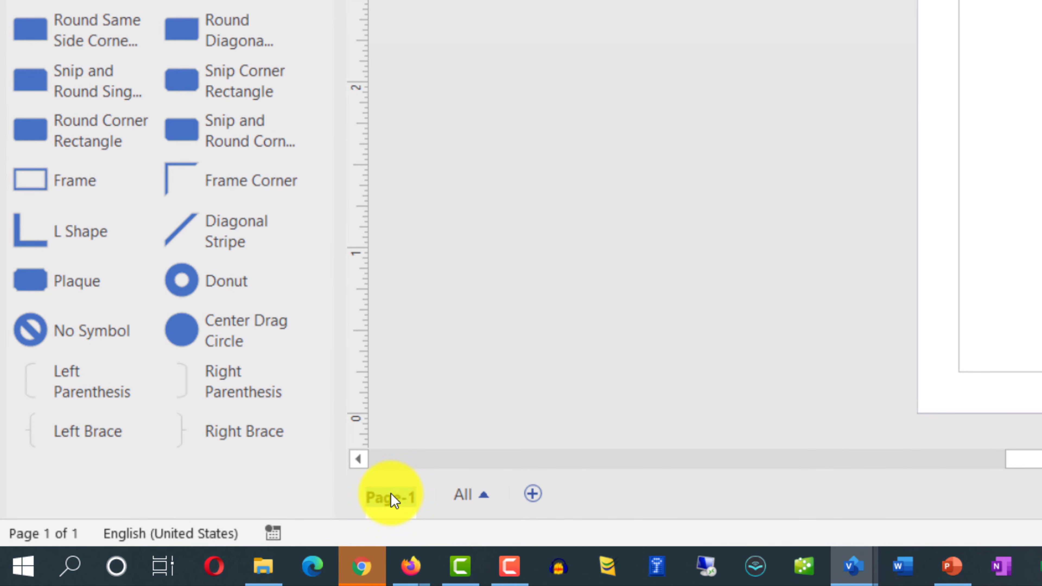
- Rename Page-1 as "Vendor Relationship"
text(Vendor Relationship)
key(Return)
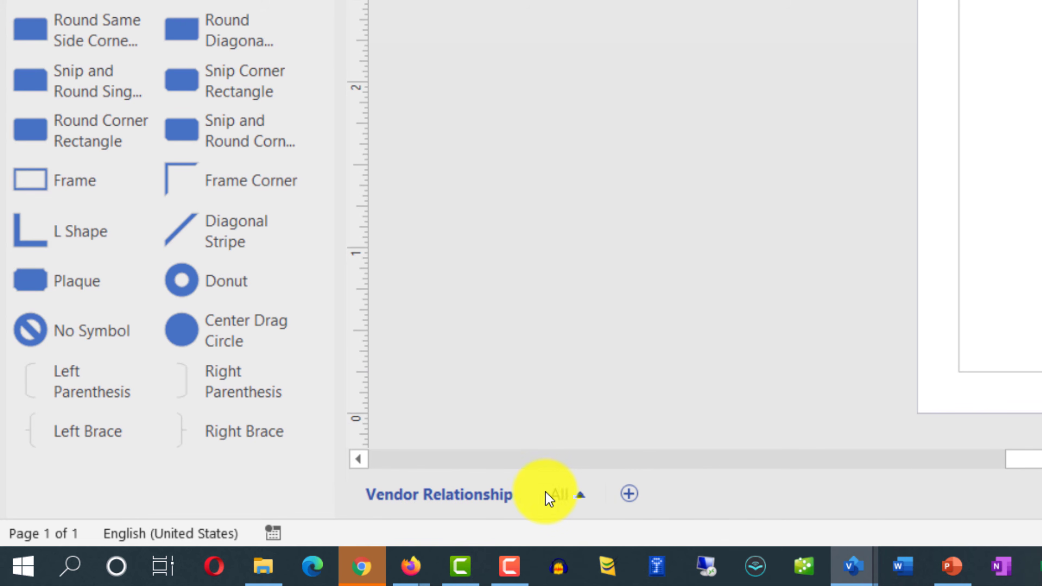
- Duplicate the Vendor Relationship page and insert a third page after it
right_click(490, 502)
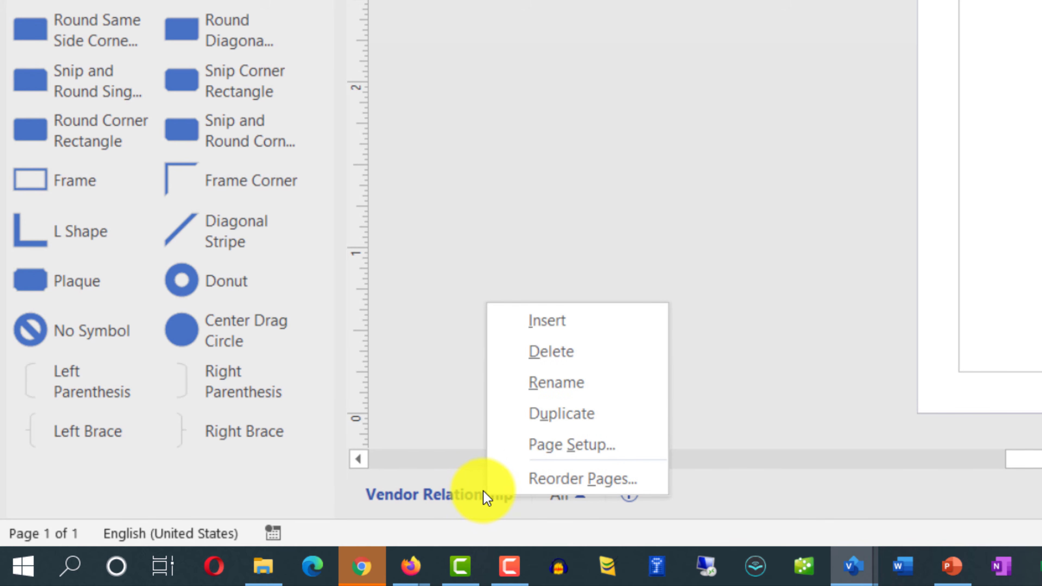
click(590, 413)
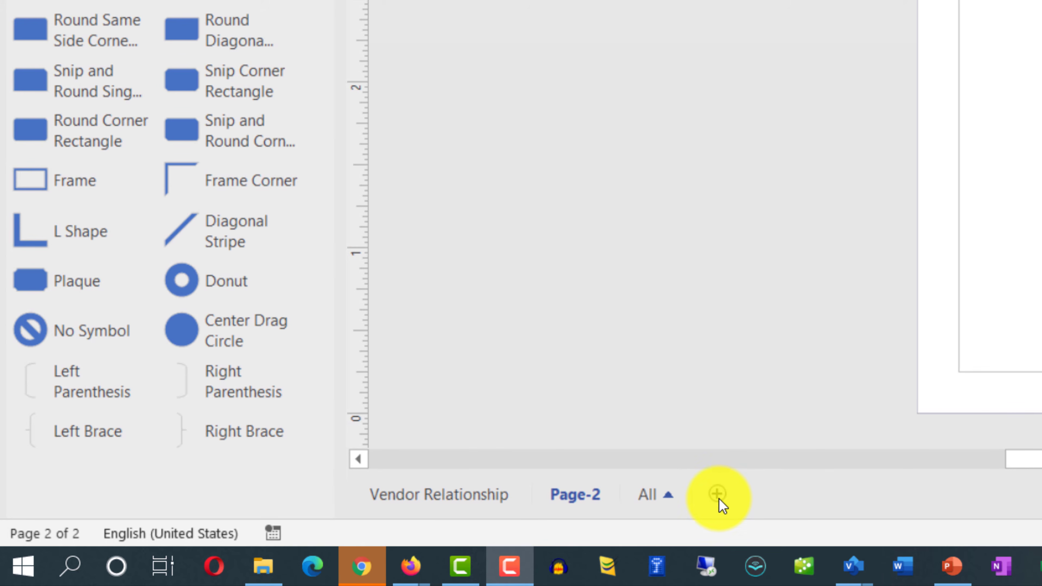
click(719, 494)
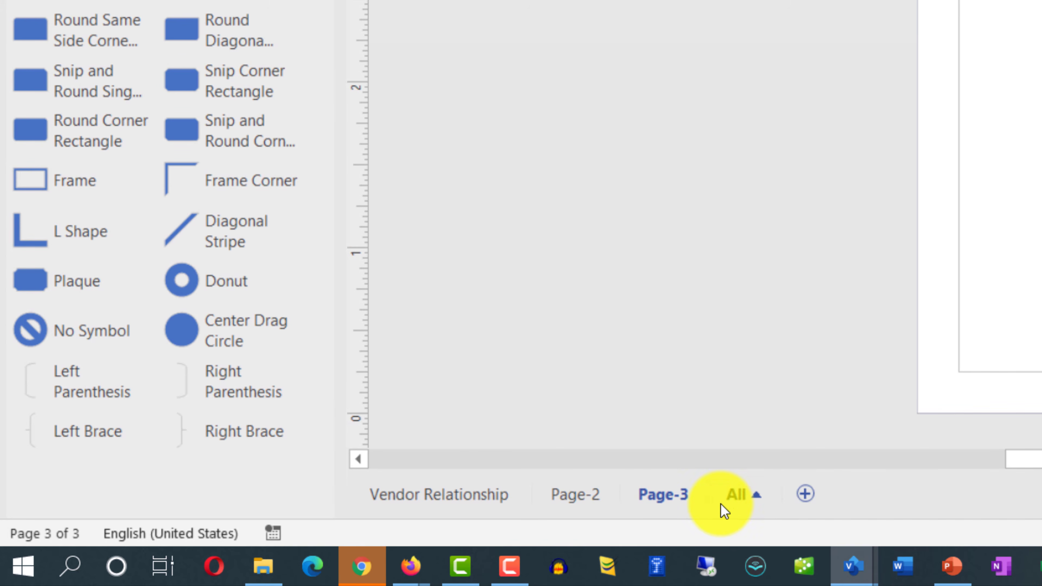
- Switch to Page-2 of the drawing
click(585, 498)
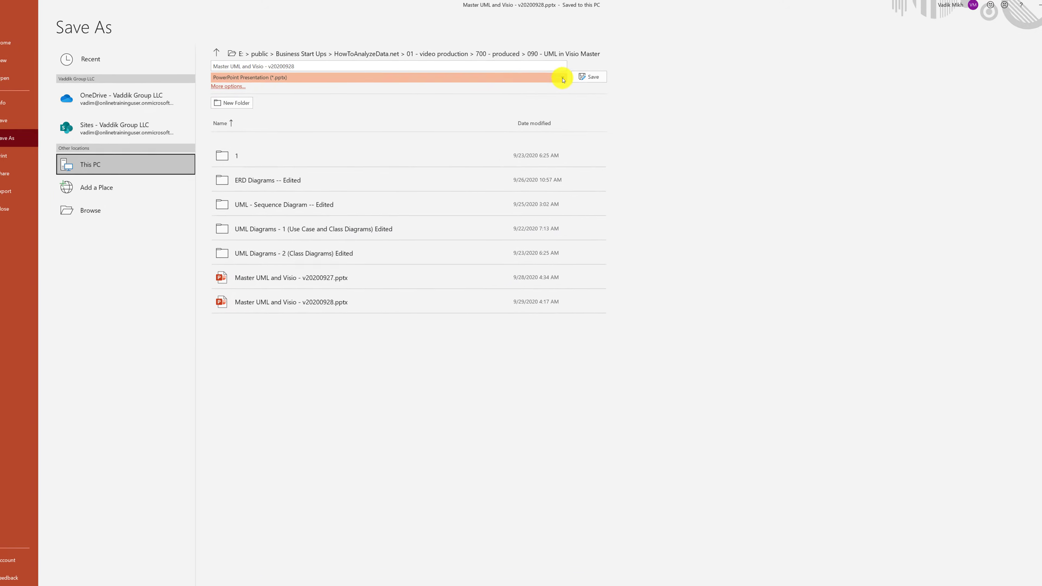
- In PowerPoint's Save As page, open the list of file formats for the Master UML and Visio presentation
click(554, 74)
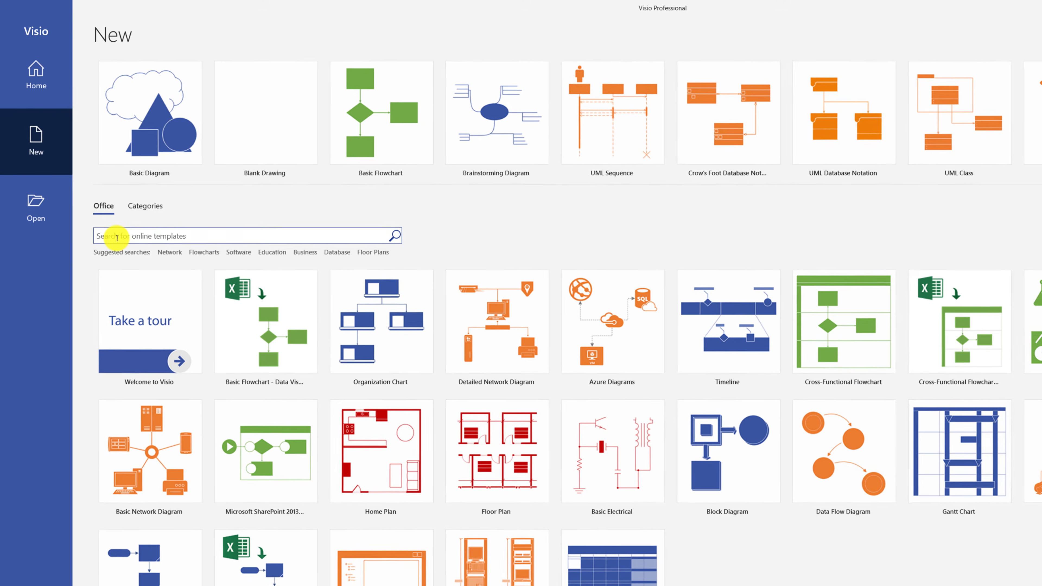
- Search the Visio templates for "swimlane" and create a new drawing from the Cross-Functional Flowchart template
click(117, 238)
text(swimlane)
key(Return)
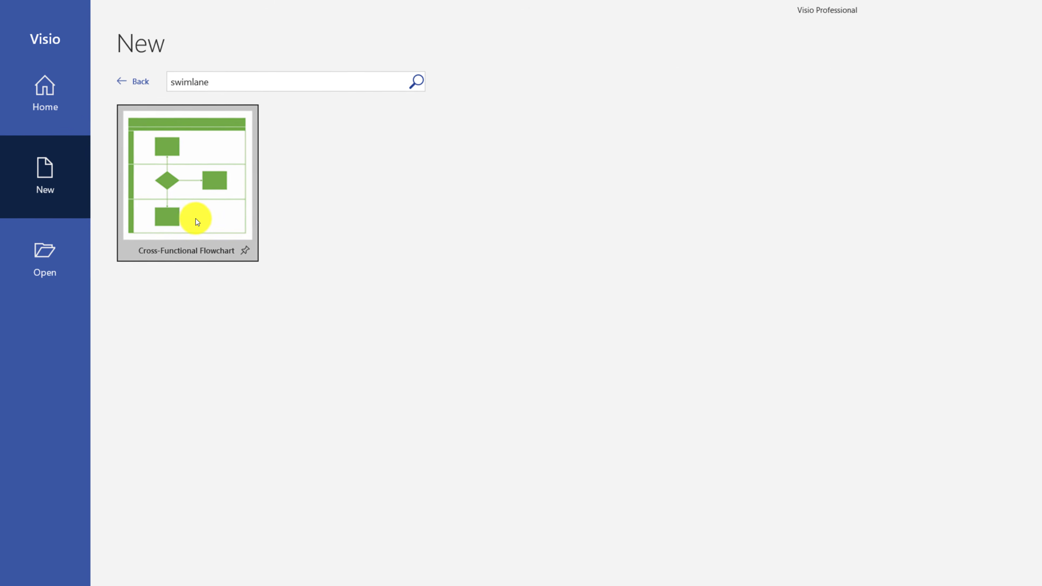
double_click(218, 229)
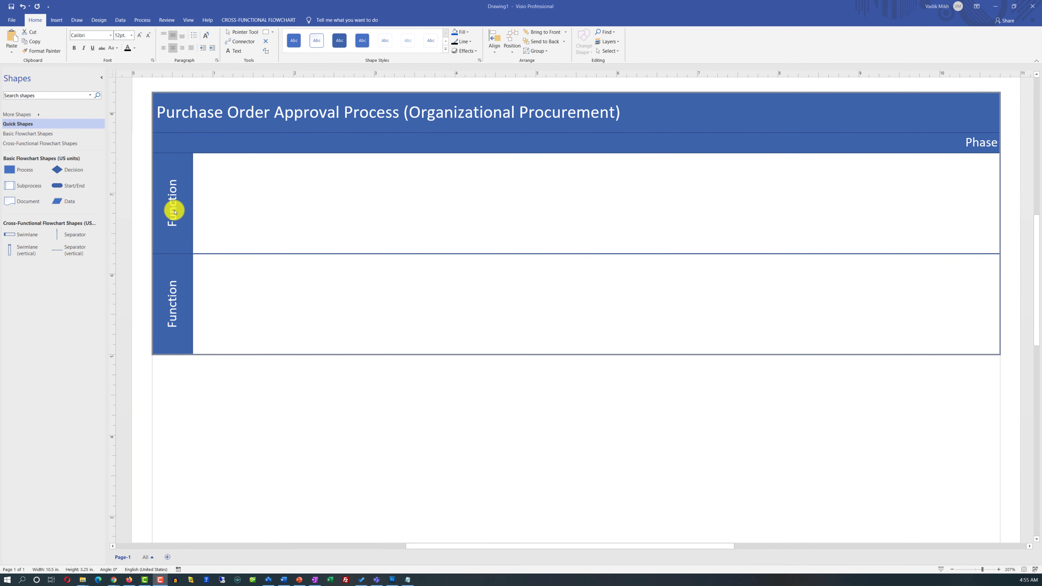
- Label the upper swimlane Requester and the lower one Procurement
double_click(174, 211)
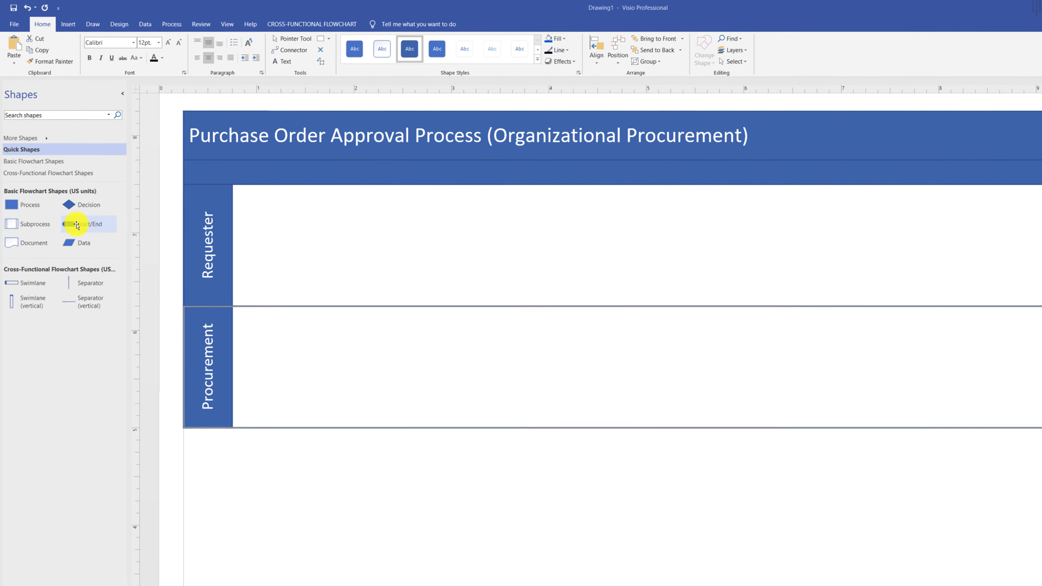
- Place a Start/End shape near the beginning of the Requester lane and label it "Start"
drag(213, 259, 359, 280)
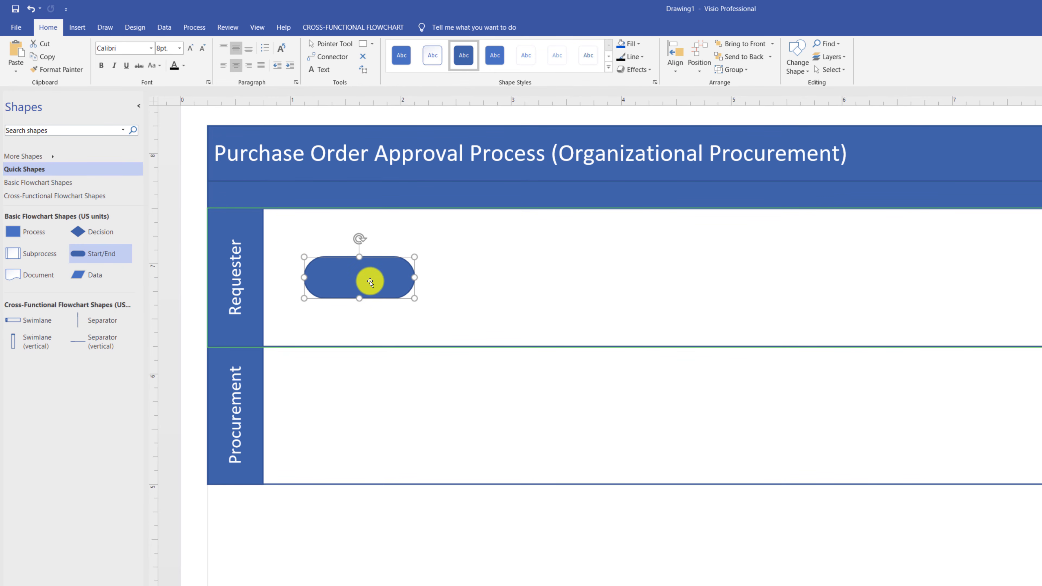
double_click(364, 279)
text(Start)
click(456, 320)
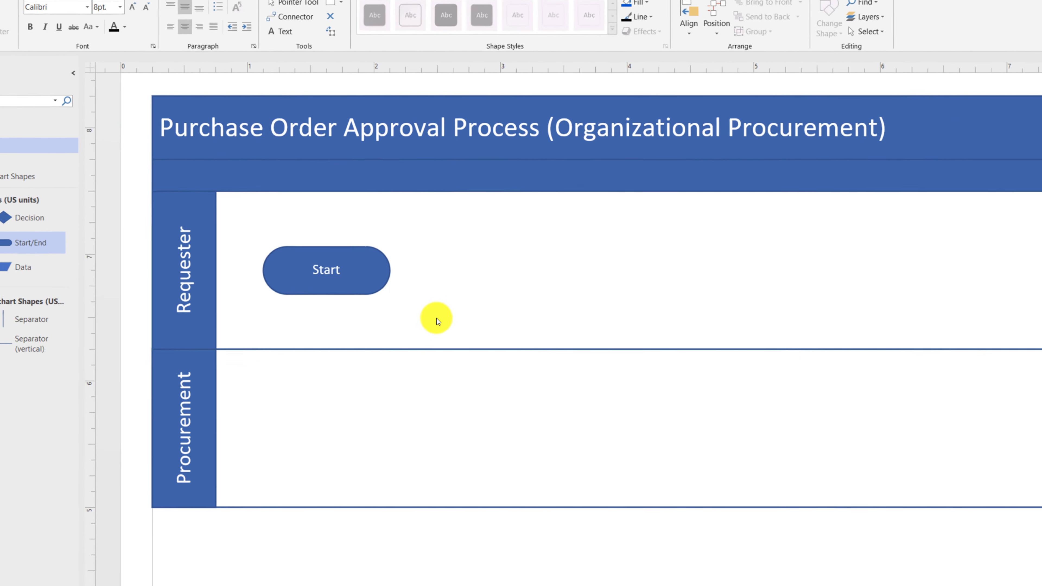